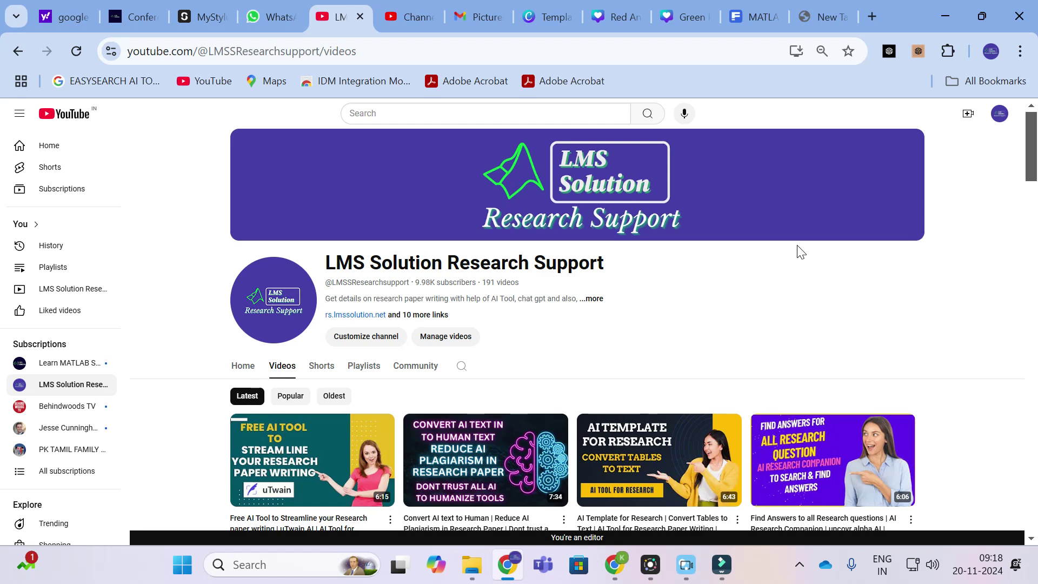
Step: Switch to the lmssolution.net conference and journal paper writing page showing the 30 Nov 2024 workshop
{"action": "left_click", "coordinate": [134, 16]}
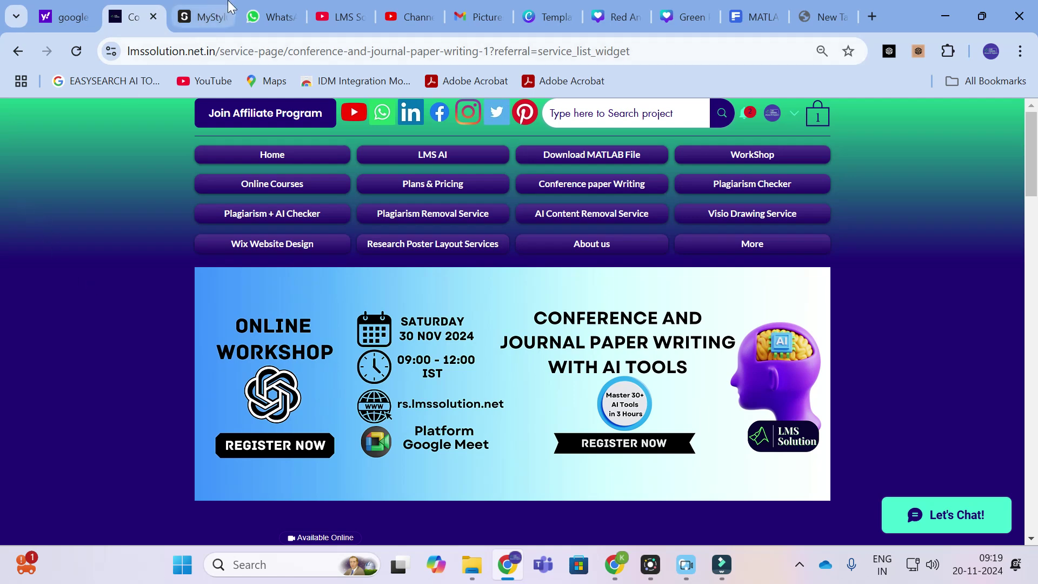
Step: On the myStylus site, enter 'IOT BASED APPLICATIONS' as the paper title
{"action": "left_click", "coordinate": [203, 17]}
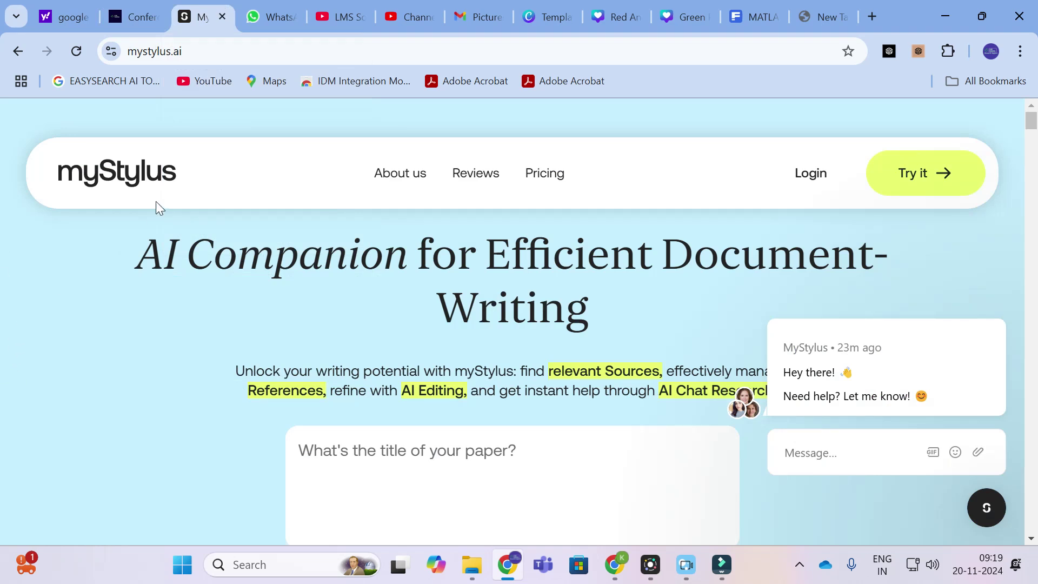
{"action": "scroll", "coordinate": [156, 201], "scroll_direction": "down", "scroll_amount": 2}
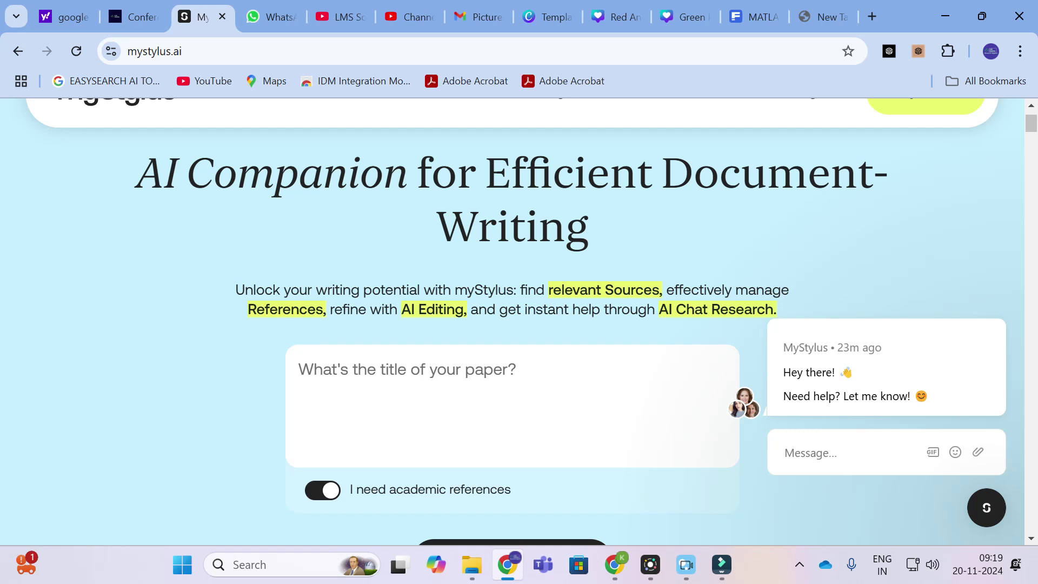
{"action": "scroll", "coordinate": [441, 212], "scroll_direction": "down", "scroll_amount": 3}
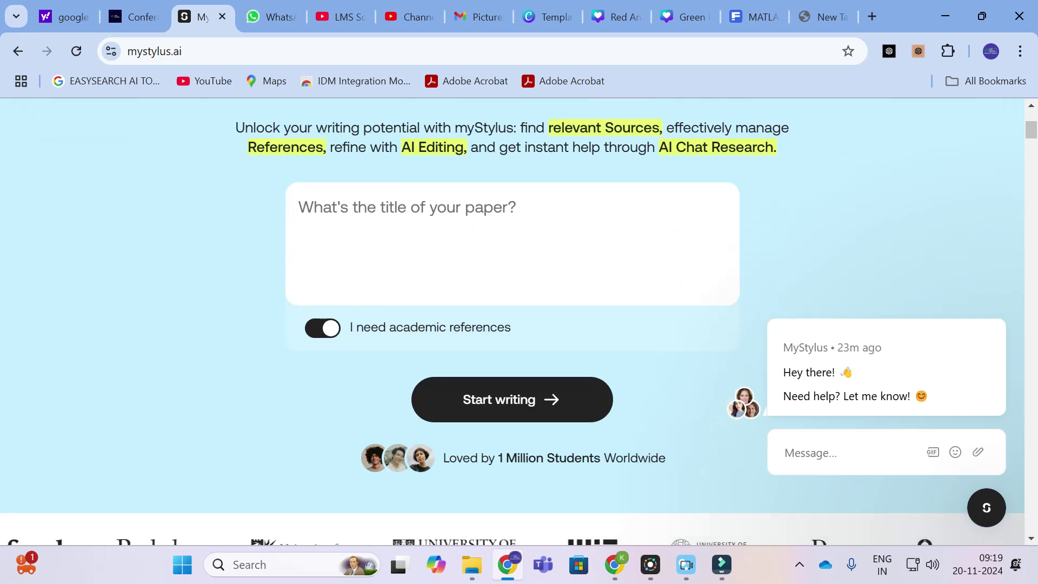
{"action": "left_click", "coordinate": [442, 212]}
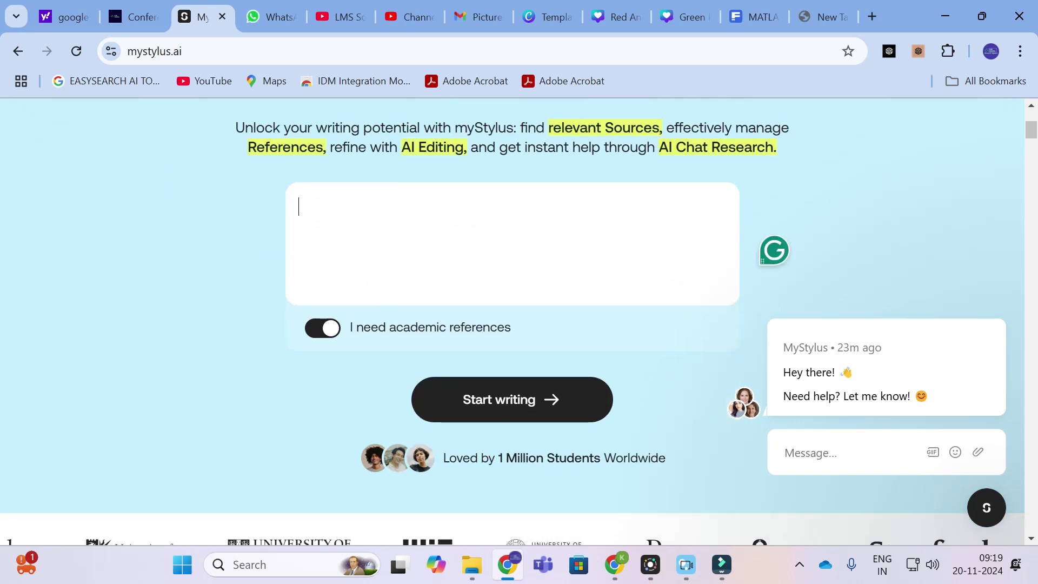
{"action": "scroll", "coordinate": [441, 212], "scroll_direction": "up", "scroll_amount": 2}
{"action": "scroll", "coordinate": [437, 241], "scroll_direction": "up", "scroll_amount": 1}
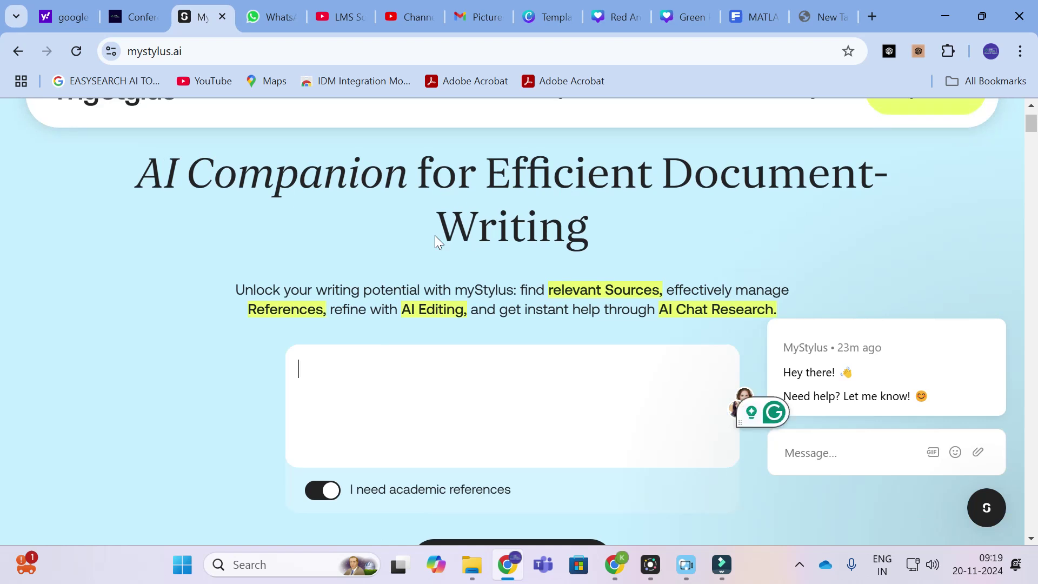
{"action": "type", "text": "IOT "}
{"action": "type", "text": "BASED "}
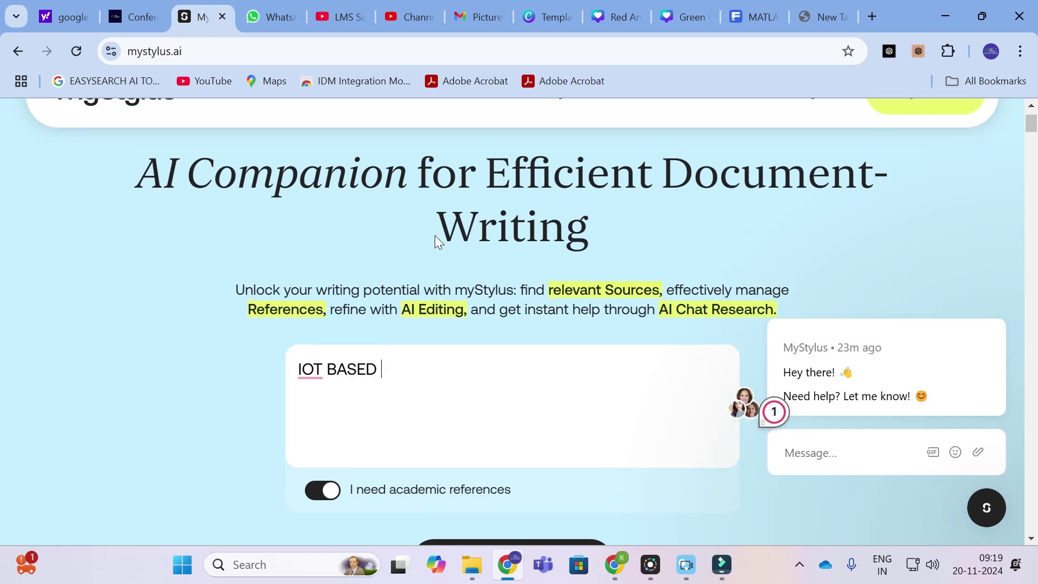
{"action": "type", "text": "APPLICATIONS"}
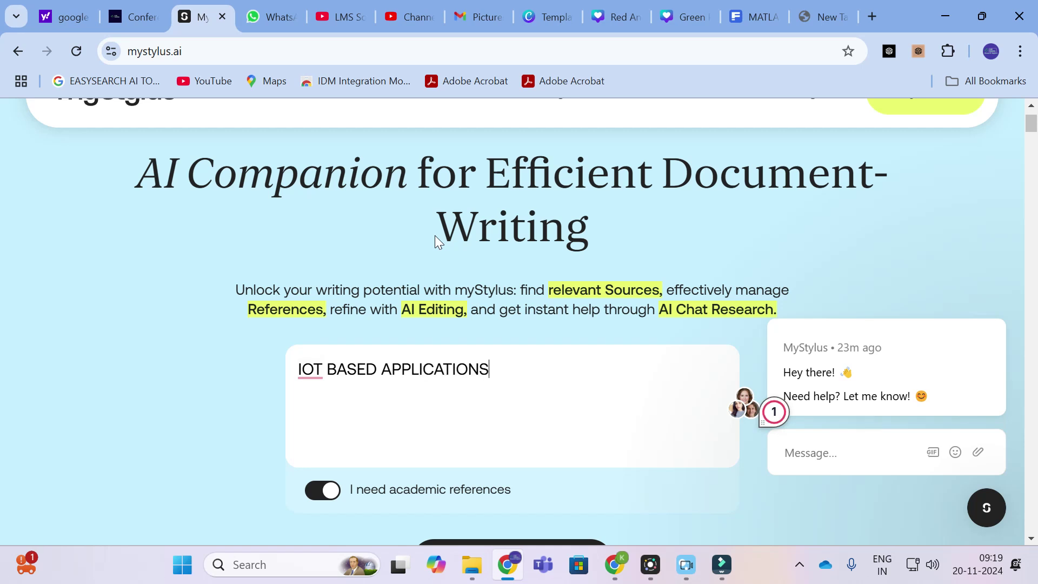
Step: Toggle 'I need academic references' off and on, leaving it enabled, and continue
{"action": "scroll", "coordinate": [388, 248], "scroll_direction": "down", "scroll_amount": 3}
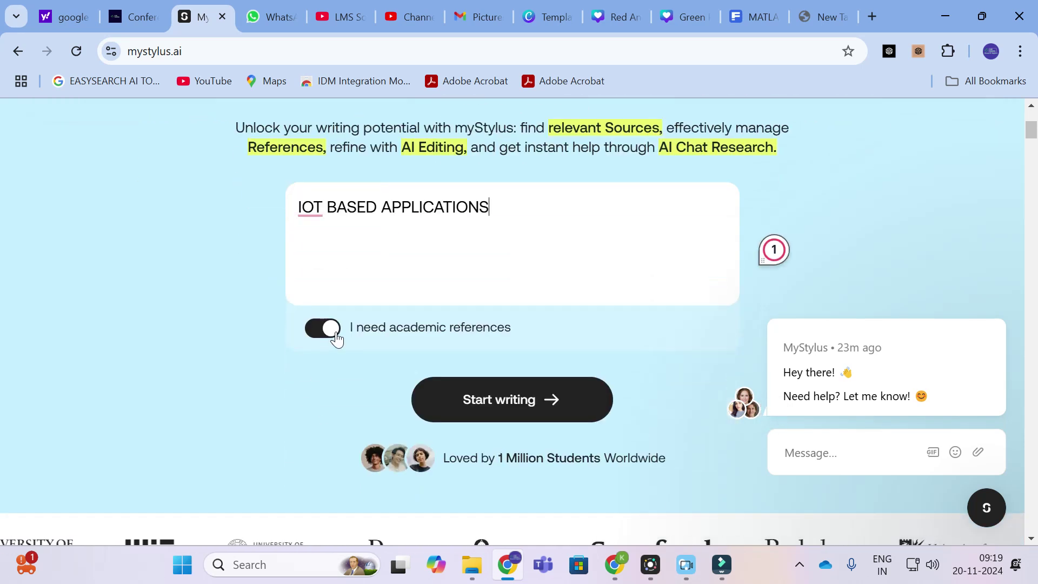
{"action": "left_click", "coordinate": [334, 334]}
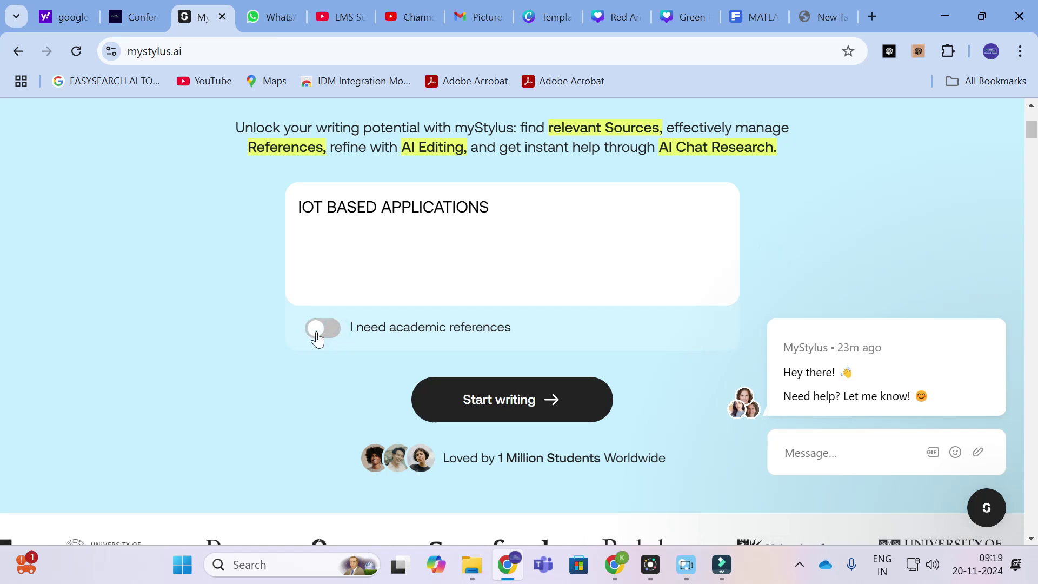
{"action": "left_click", "coordinate": [321, 330]}
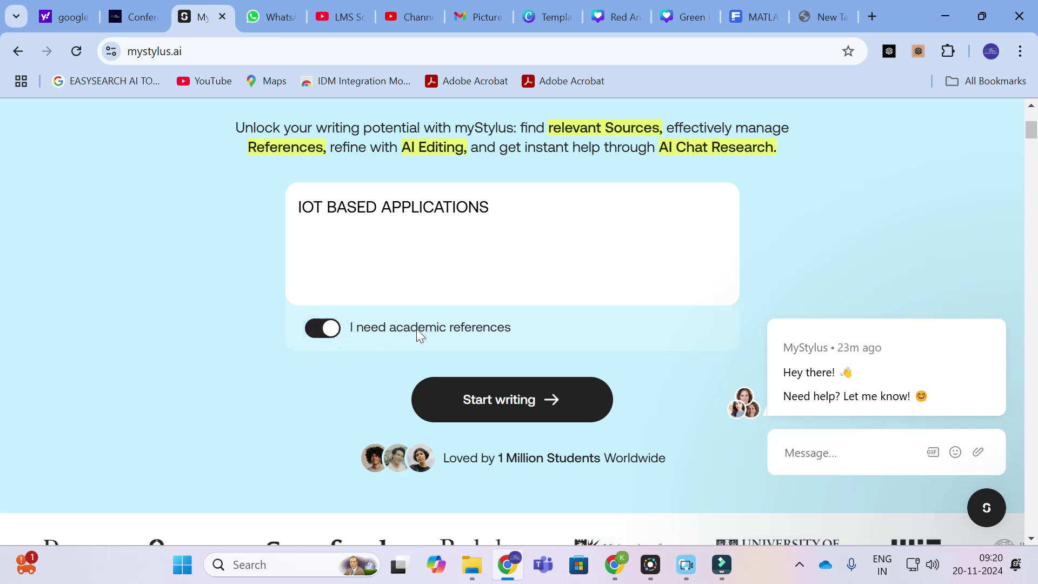
{"action": "left_click", "coordinate": [331, 339]}
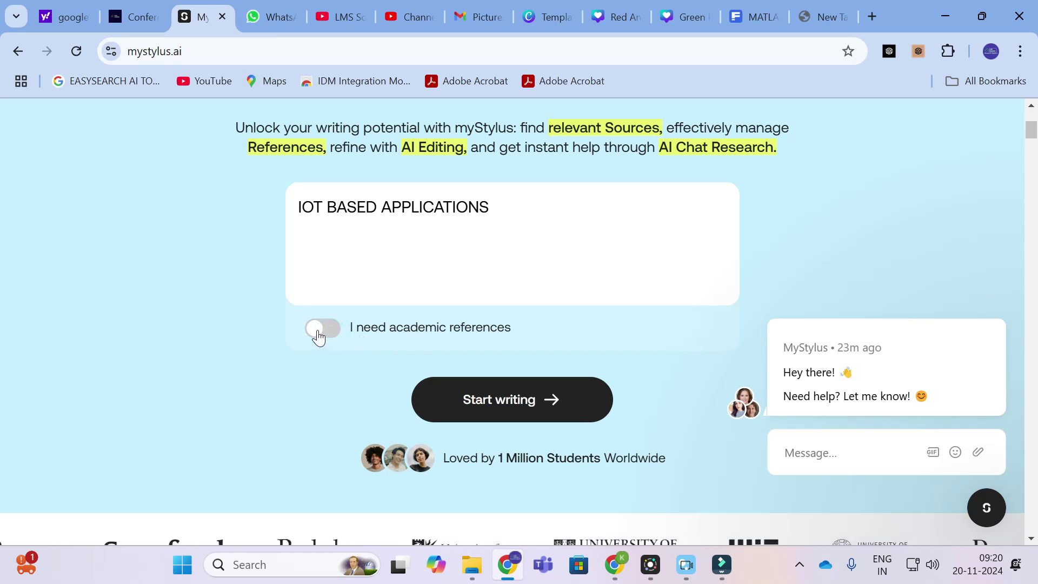
{"action": "left_click", "coordinate": [319, 331]}
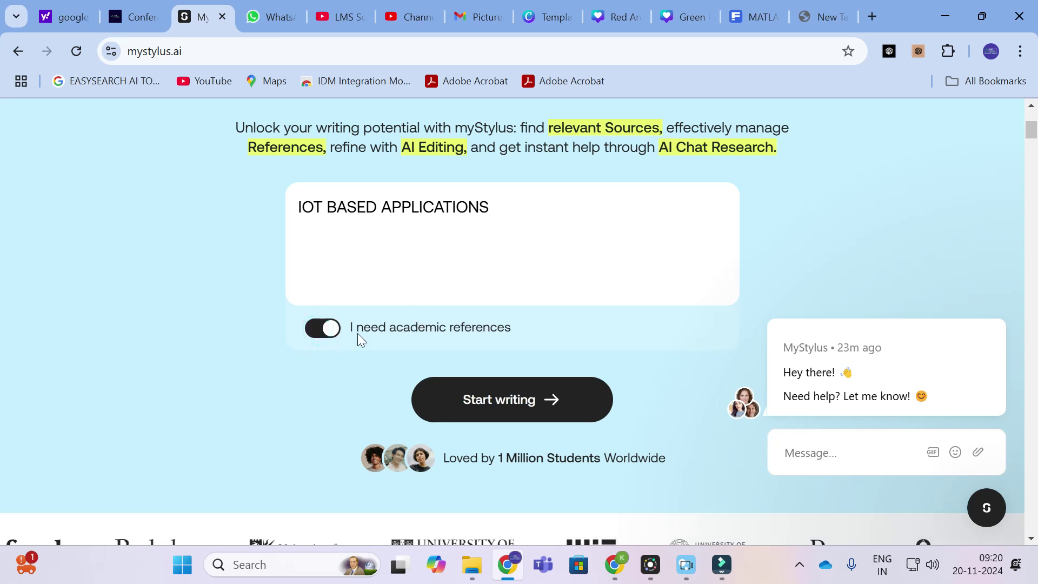
{"action": "left_click", "coordinate": [520, 402]}
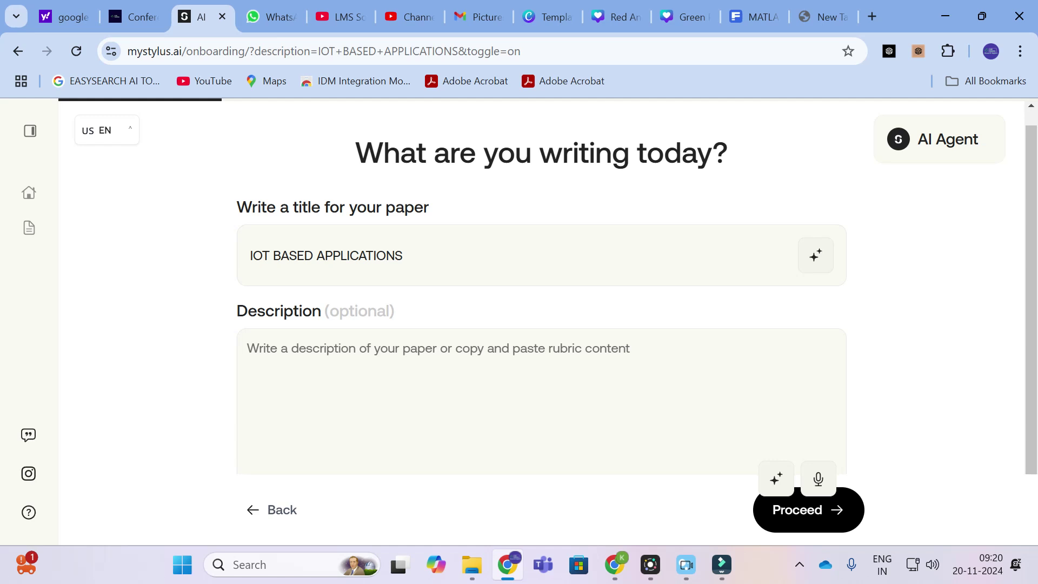
Step: Describe the paper as 'GIVE ALL THE APPLICATIONS FO IOT & ITS IMPACT IN SOCIETY' and continue
{"action": "left_click", "coordinate": [336, 350]}
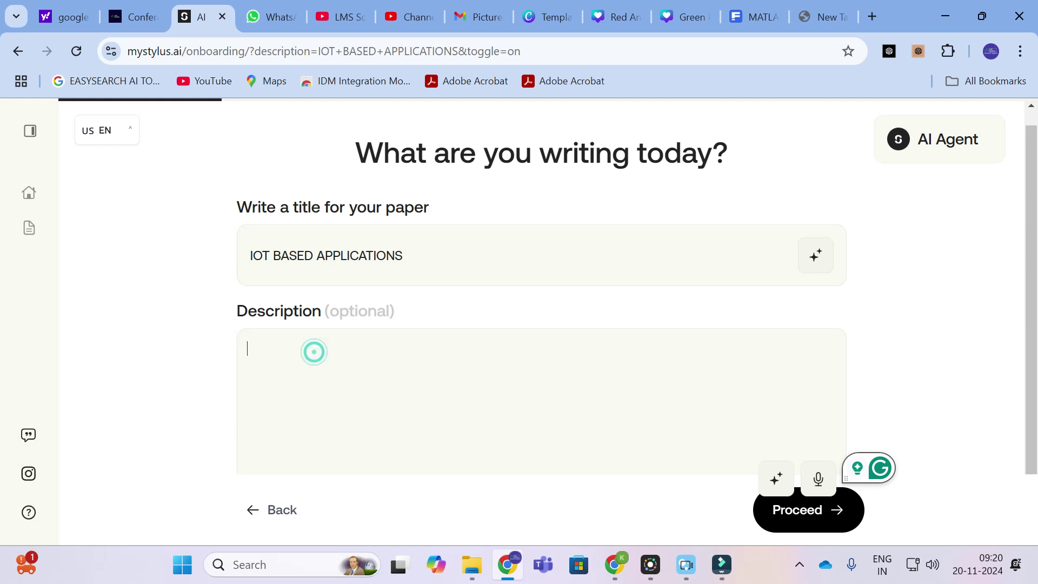
{"action": "type", "text": "GlVE A"}
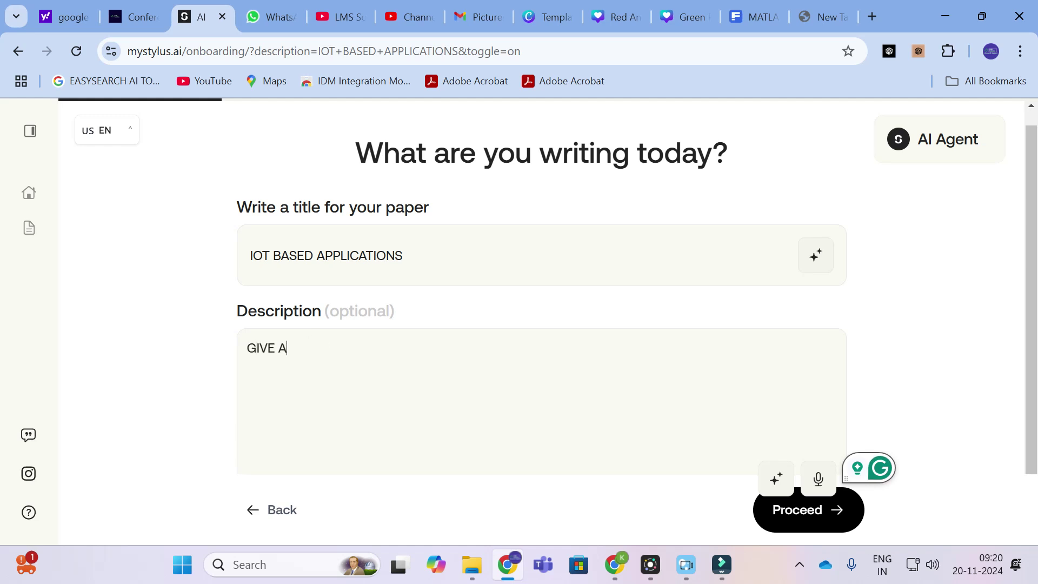
{"action": "type", "text": "LL THE APP"}
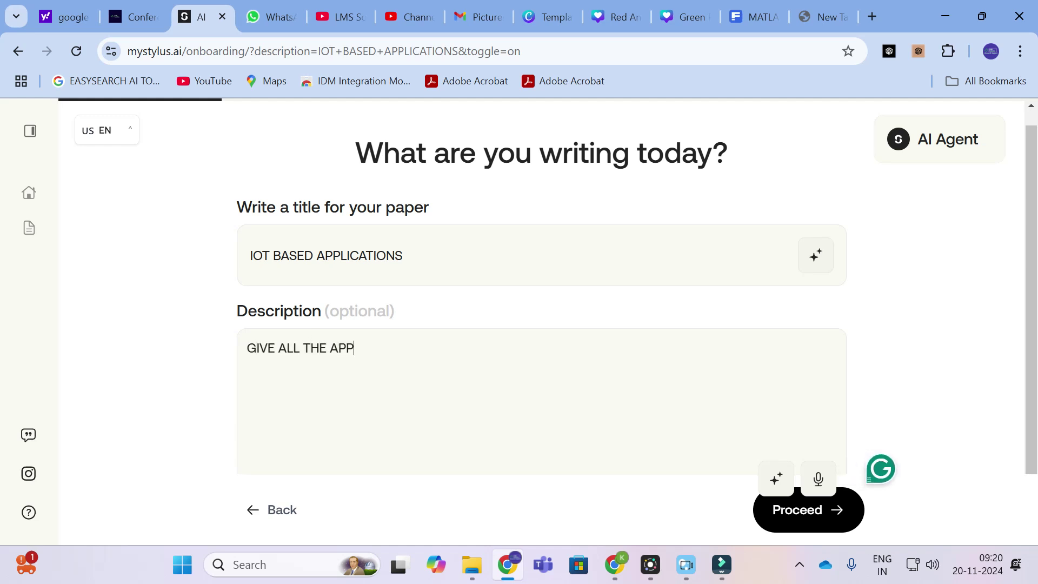
{"action": "type", "text": "LICATIONS FO"}
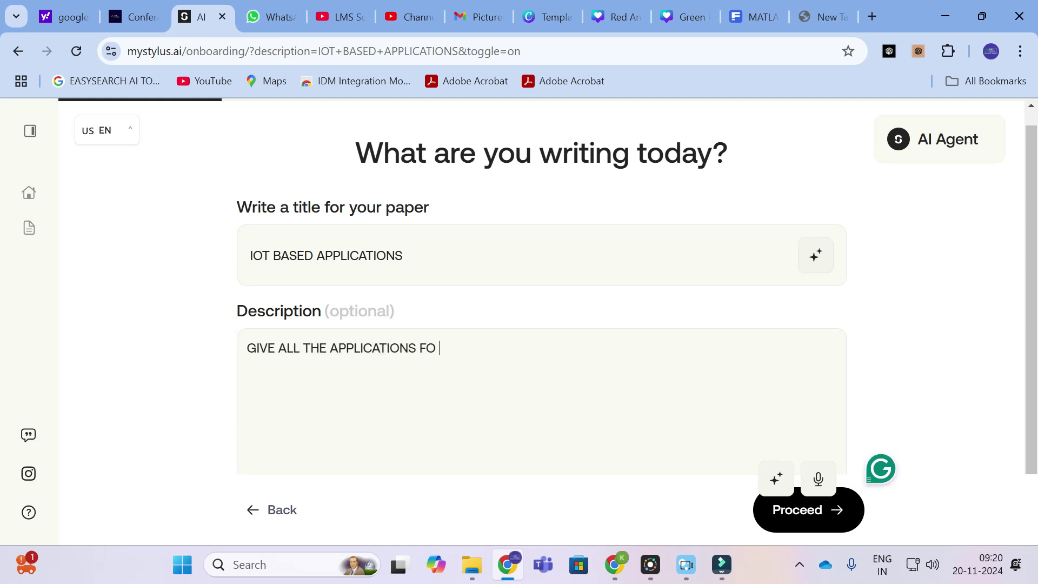
{"action": "type", "text": " IOT & ITS IMPACT IN SO"}
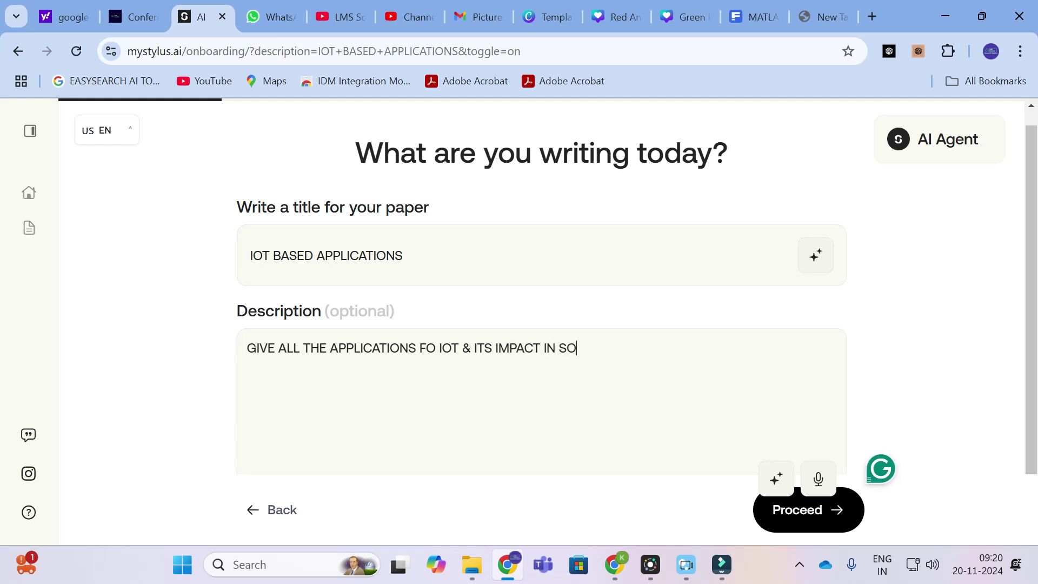
{"action": "type", "text": "CIETY"}
{"action": "left_click", "coordinate": [788, 511]}
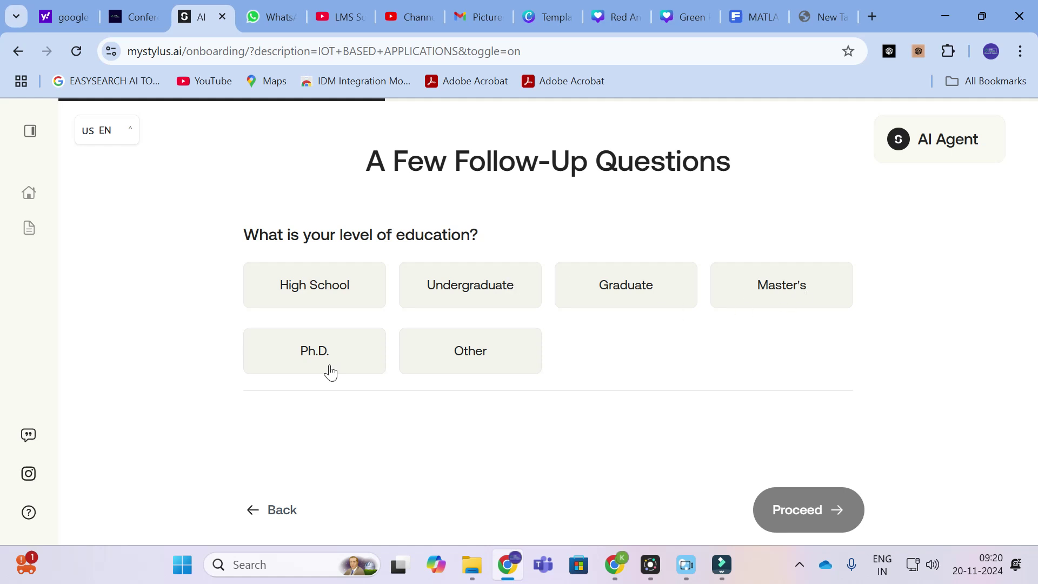
Step: Choose Ph.D. level, Research Paper, MLA style and six pages, then generate the outline
{"action": "left_click", "coordinate": [306, 357]}
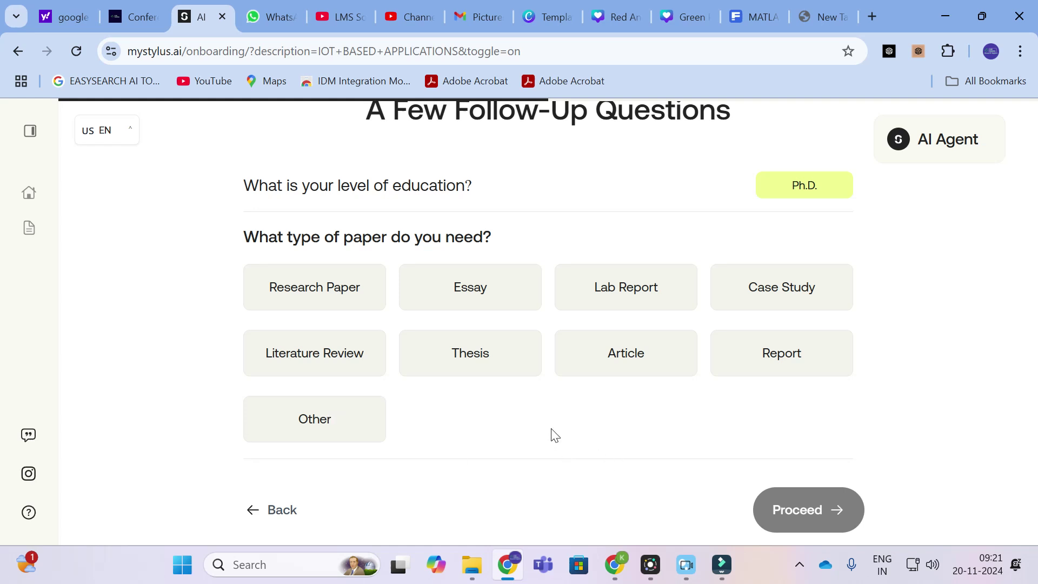
{"action": "left_click", "coordinate": [311, 295]}
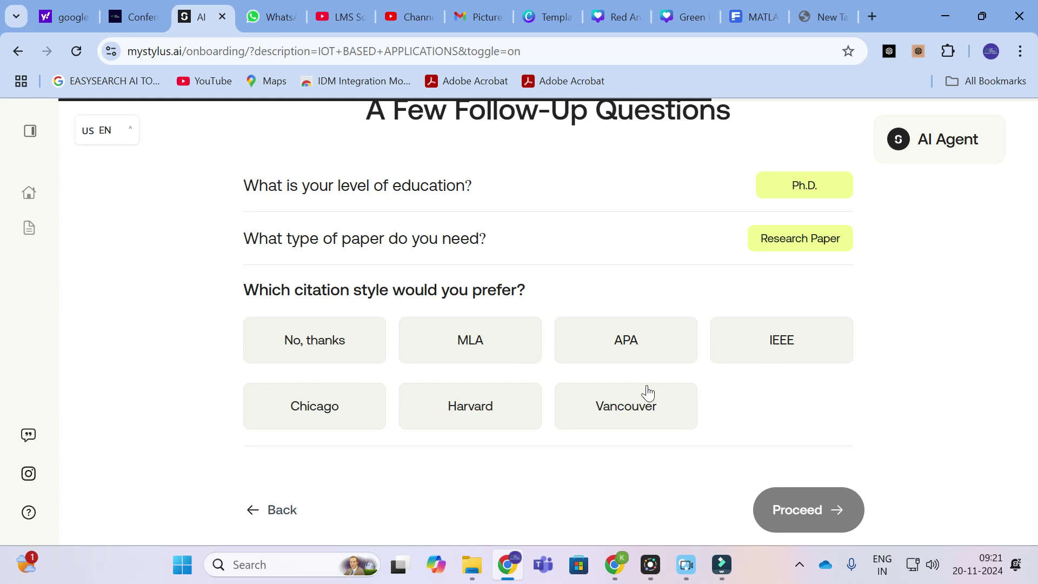
{"action": "left_click", "coordinate": [489, 339]}
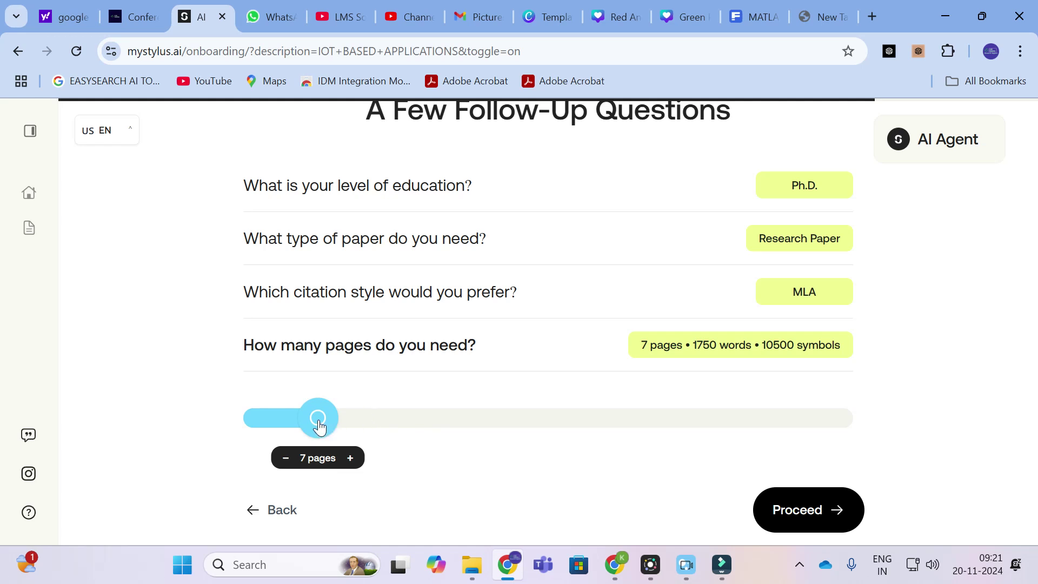
{"action": "mouse_move", "coordinate": [319, 426]}
{"action": "left_mouse_down"}
{"action": "mouse_move", "coordinate": [371, 427]}
{"action": "mouse_move", "coordinate": [332, 420]}
{"action": "mouse_move", "coordinate": [304, 432]}
{"action": "mouse_move", "coordinate": [426, 434]}
{"action": "mouse_move", "coordinate": [306, 440]}
{"action": "left_mouse_up"}
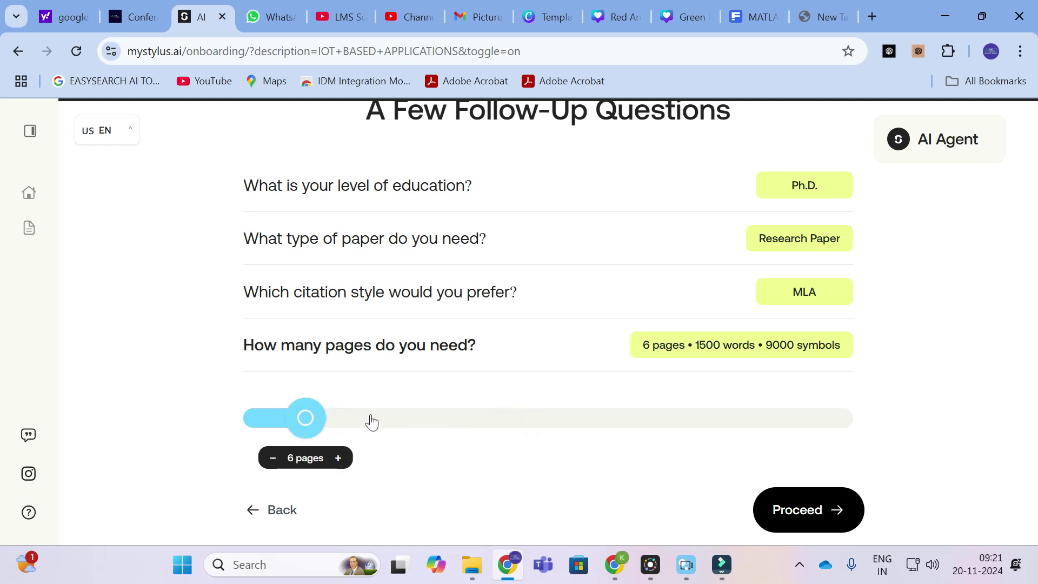
{"action": "left_click", "coordinate": [817, 511]}
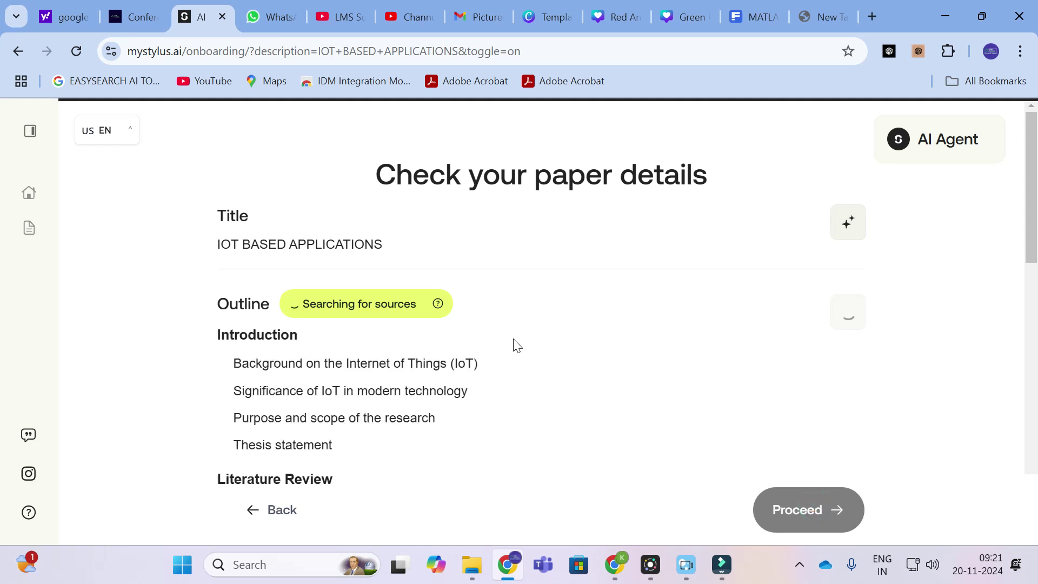
Step: Review the IoT outline down to Other Instructions, then submit it
{"action": "scroll", "coordinate": [516, 345], "scroll_direction": "down", "scroll_amount": 2}
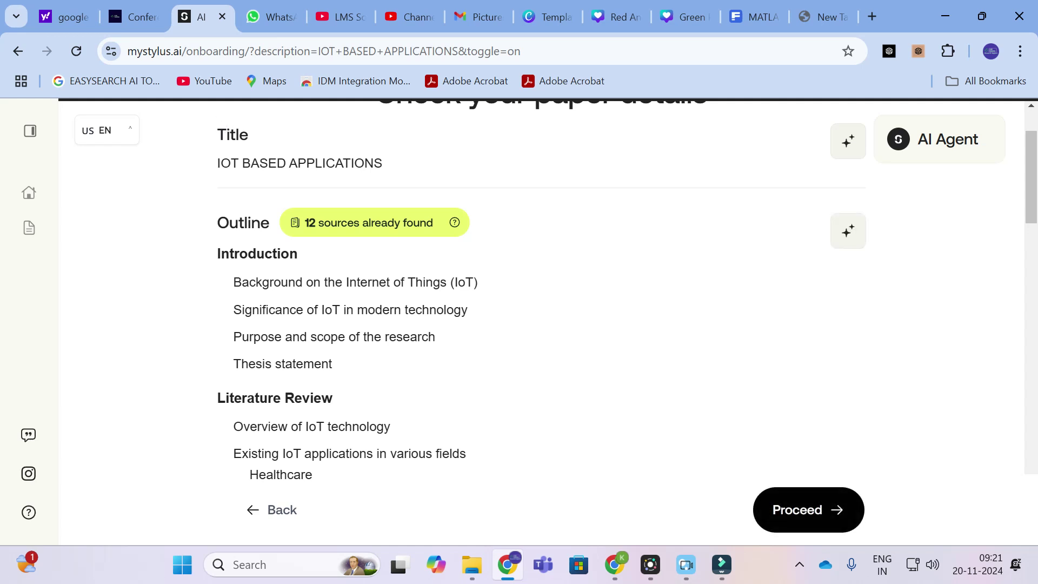
{"action": "scroll", "coordinate": [541, 298], "scroll_direction": "down", "scroll_amount": 2}
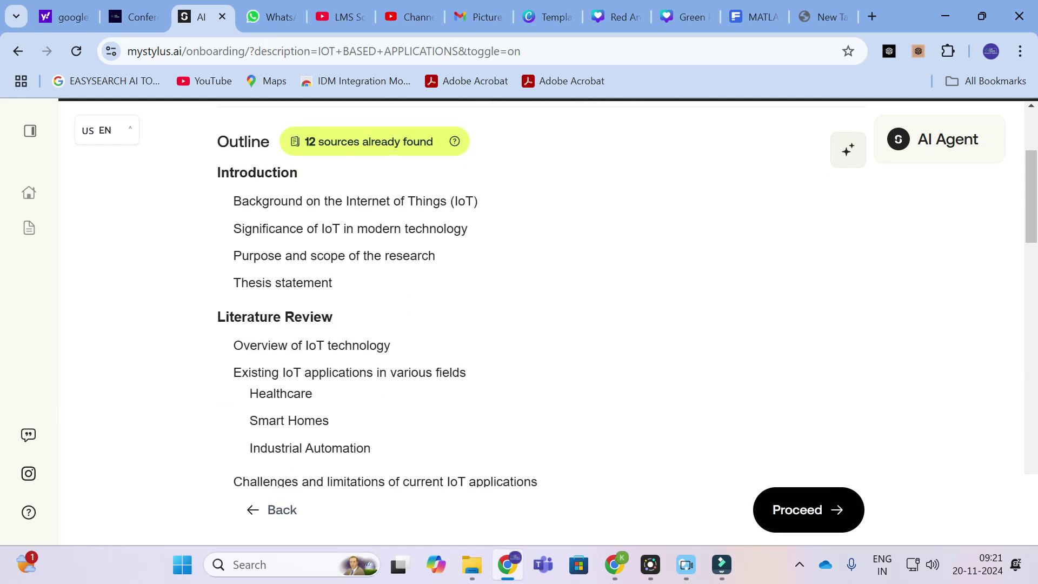
{"action": "scroll", "coordinate": [541, 297], "scroll_direction": "down", "scroll_amount": 4}
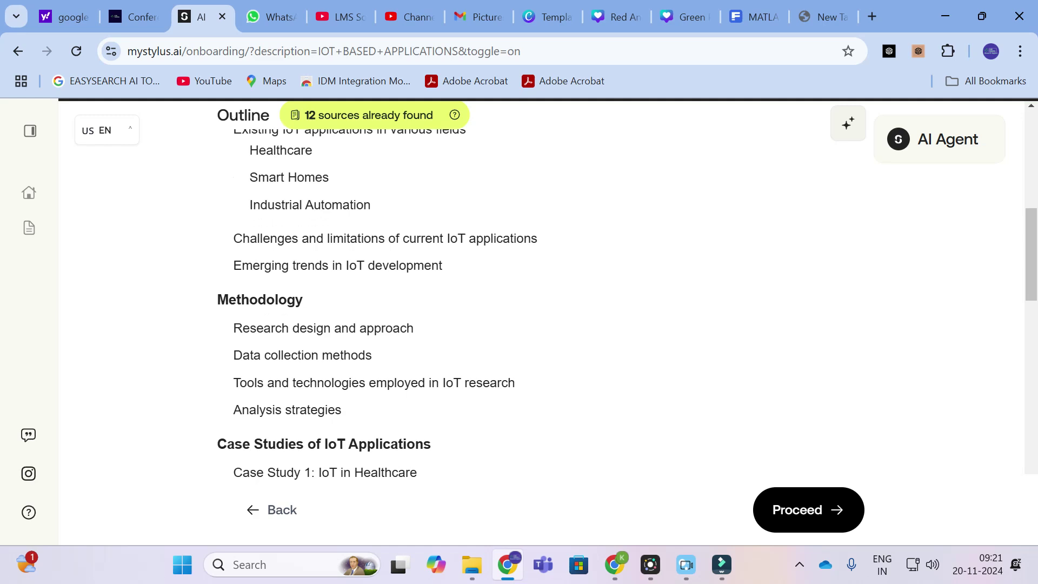
{"action": "scroll", "coordinate": [540, 298], "scroll_direction": "down", "scroll_amount": 3}
{"action": "scroll", "coordinate": [540, 298], "scroll_direction": "down", "scroll_amount": 3}
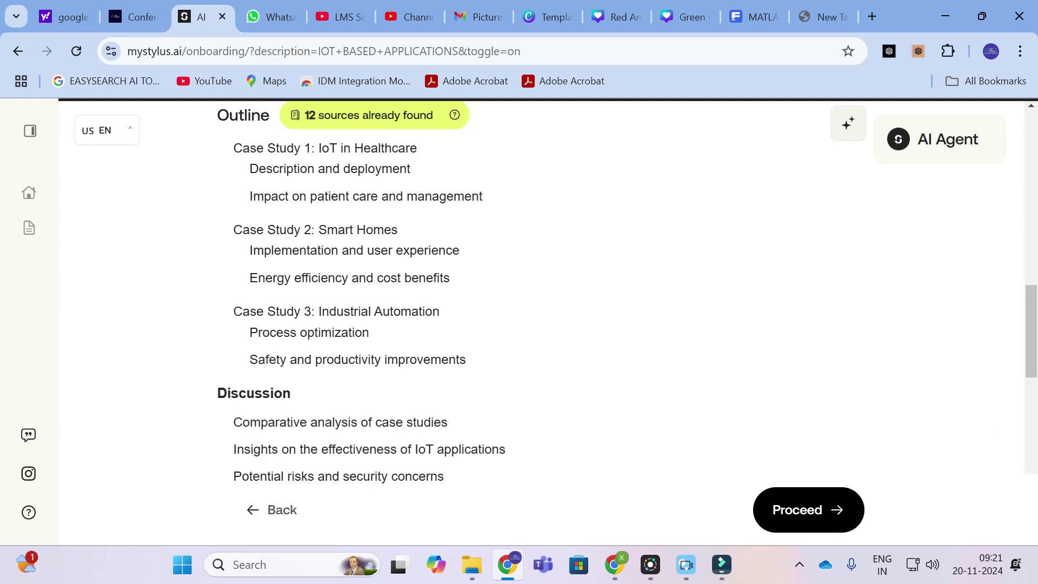
{"action": "scroll", "coordinate": [540, 297], "scroll_direction": "down", "scroll_amount": 1}
{"action": "scroll", "coordinate": [540, 297], "scroll_direction": "down", "scroll_amount": 3}
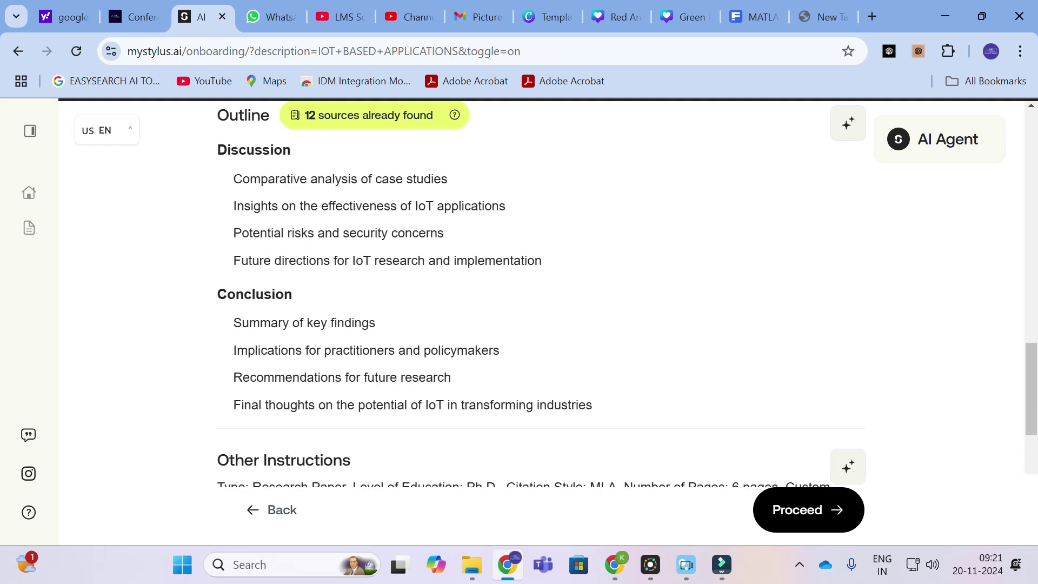
{"action": "scroll", "coordinate": [540, 298], "scroll_direction": "down", "scroll_amount": 3}
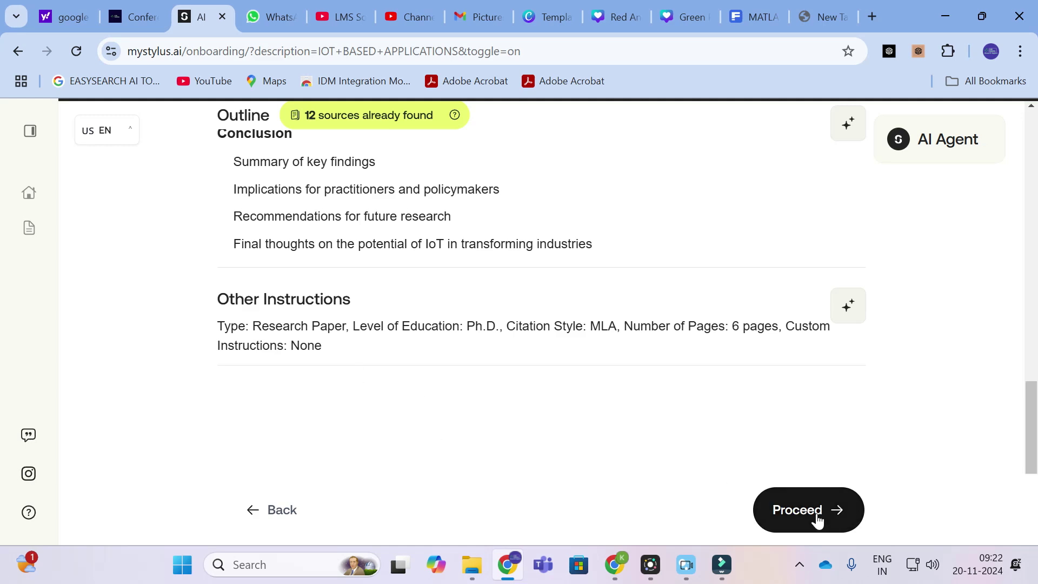
{"action": "scroll", "coordinate": [433, 308], "scroll_direction": "up", "scroll_amount": 4}
{"action": "scroll", "coordinate": [432, 308], "scroll_direction": "up", "scroll_amount": 3}
{"action": "scroll", "coordinate": [433, 308], "scroll_direction": "up", "scroll_amount": 3}
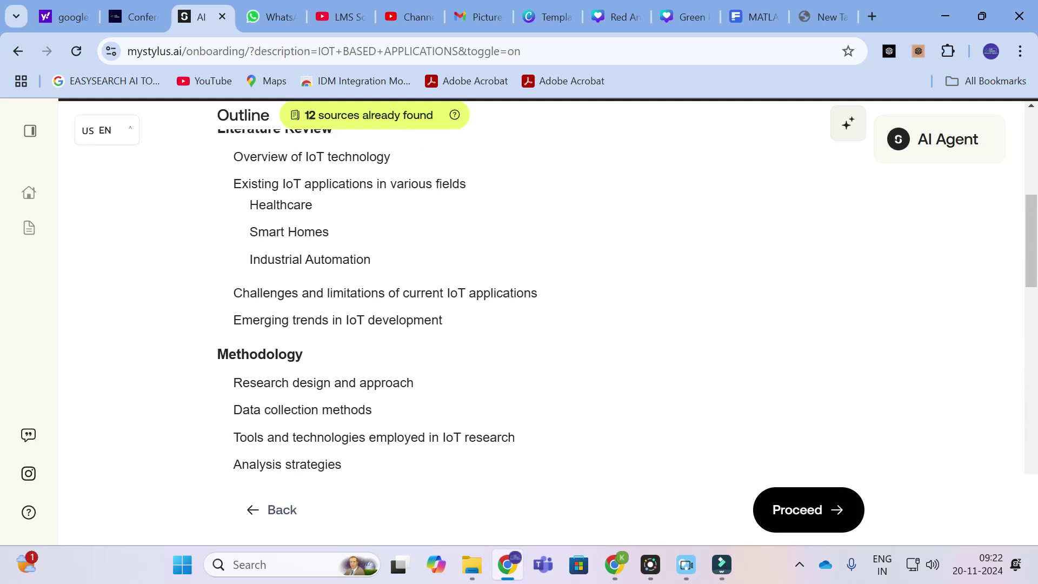
{"action": "scroll", "coordinate": [433, 308], "scroll_direction": "up", "scroll_amount": 1}
{"action": "scroll", "coordinate": [433, 309], "scroll_direction": "up", "scroll_amount": 2}
{"action": "scroll", "coordinate": [432, 309], "scroll_direction": "up", "scroll_amount": 1}
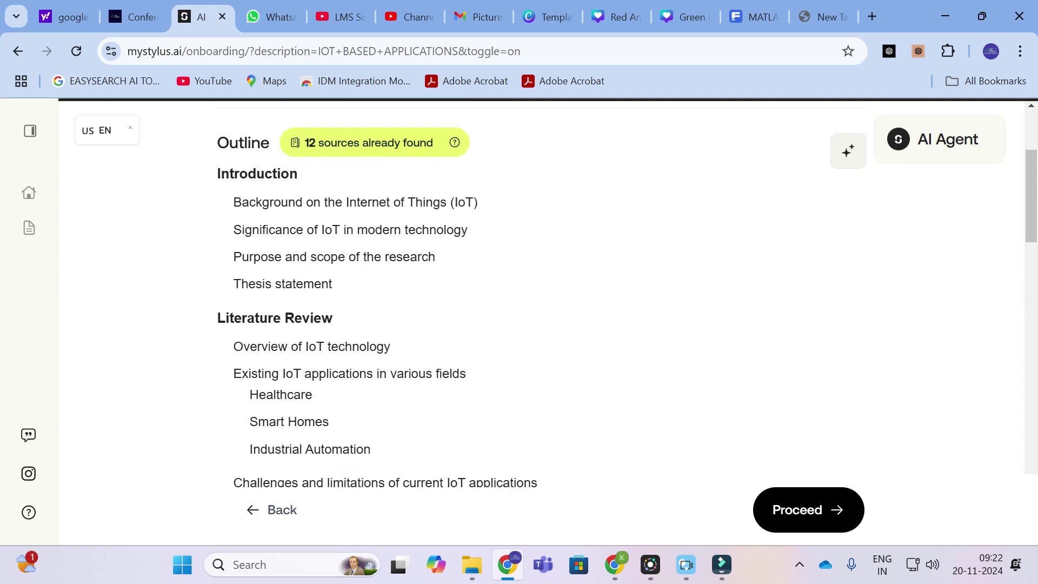
{"action": "scroll", "coordinate": [352, 268], "scroll_direction": "down", "scroll_amount": 8}
{"action": "scroll", "coordinate": [351, 268], "scroll_direction": "down", "scroll_amount": 6}
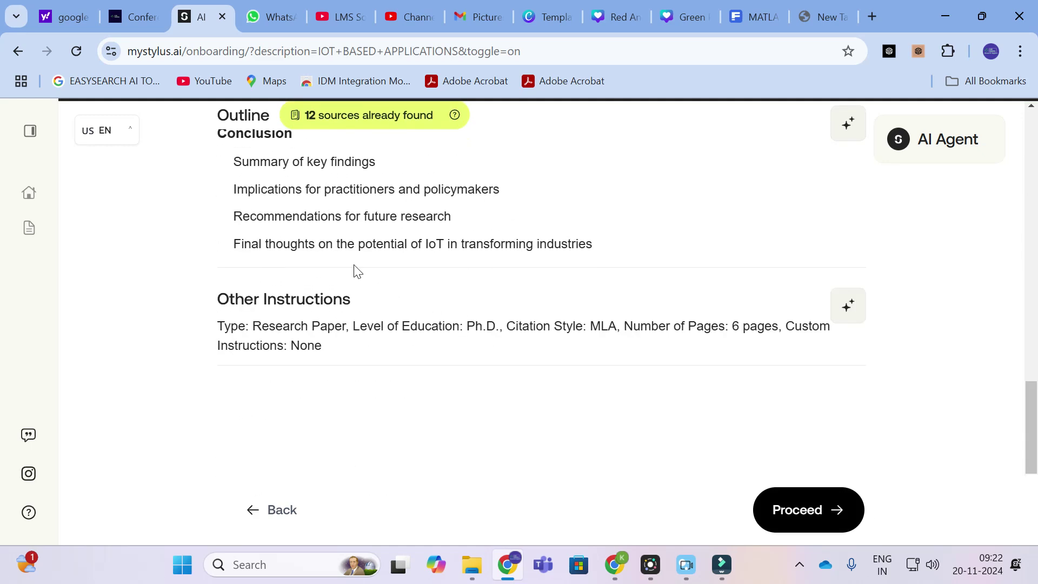
{"action": "left_click", "coordinate": [810, 511]}
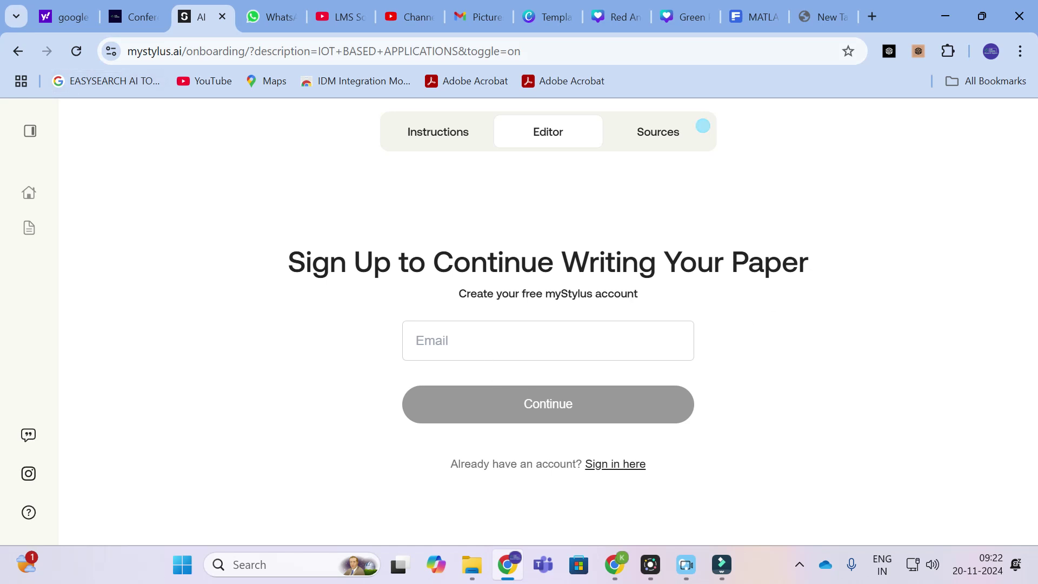
{"action": "left_click", "coordinate": [482, 341]}
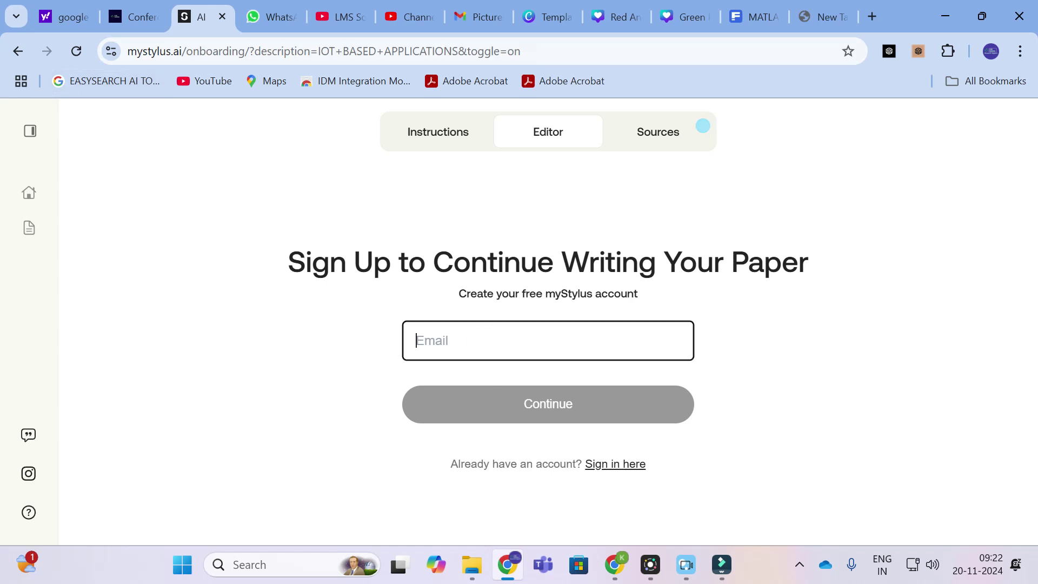
{"action": "type", "text": "ED"}
{"action": "key", "text": "BackSpace"}
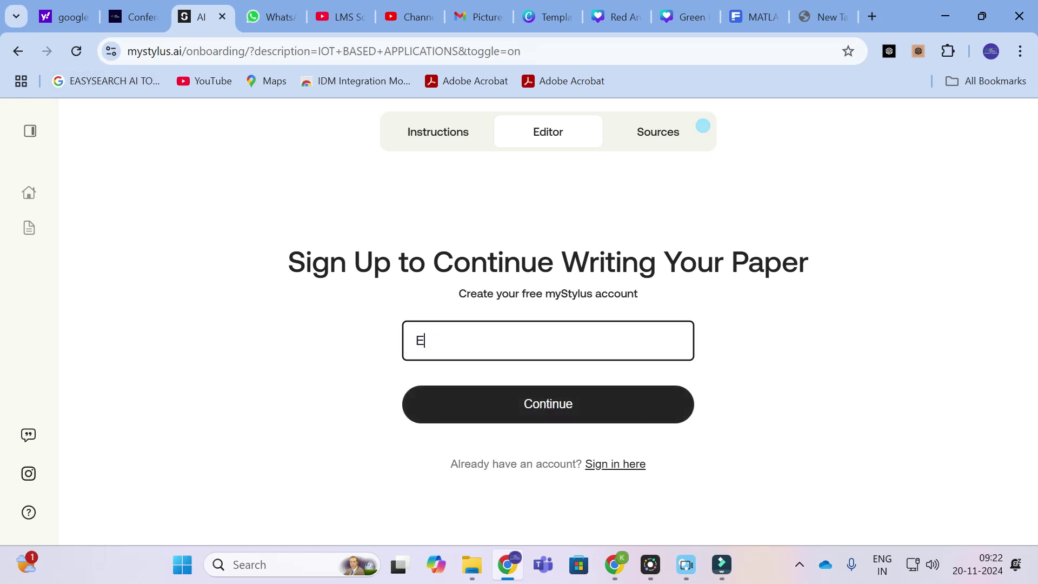
{"action": "key", "text": "BackSpace"}
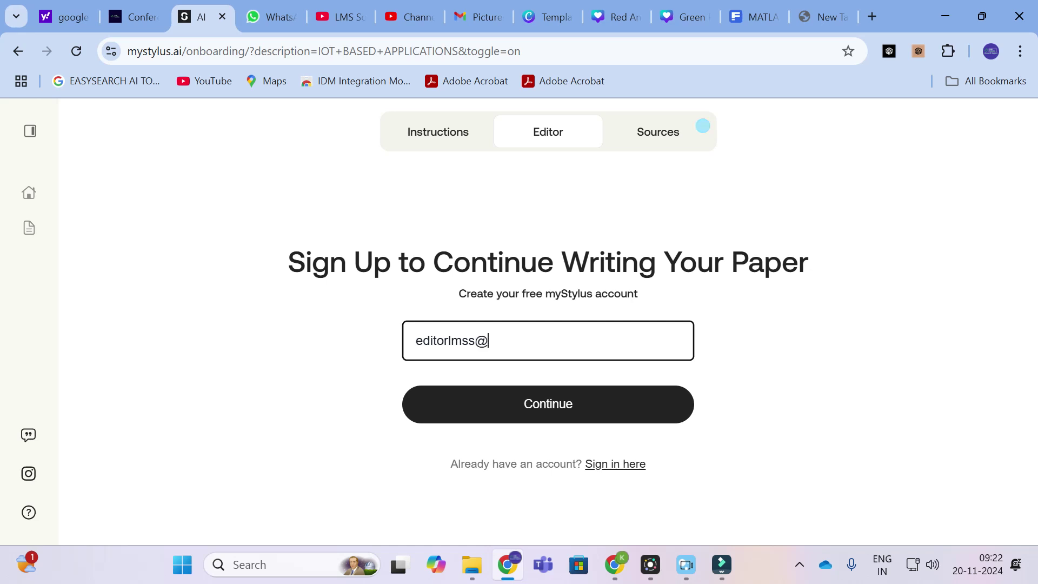
{"action": "left_click", "coordinate": [592, 421]}
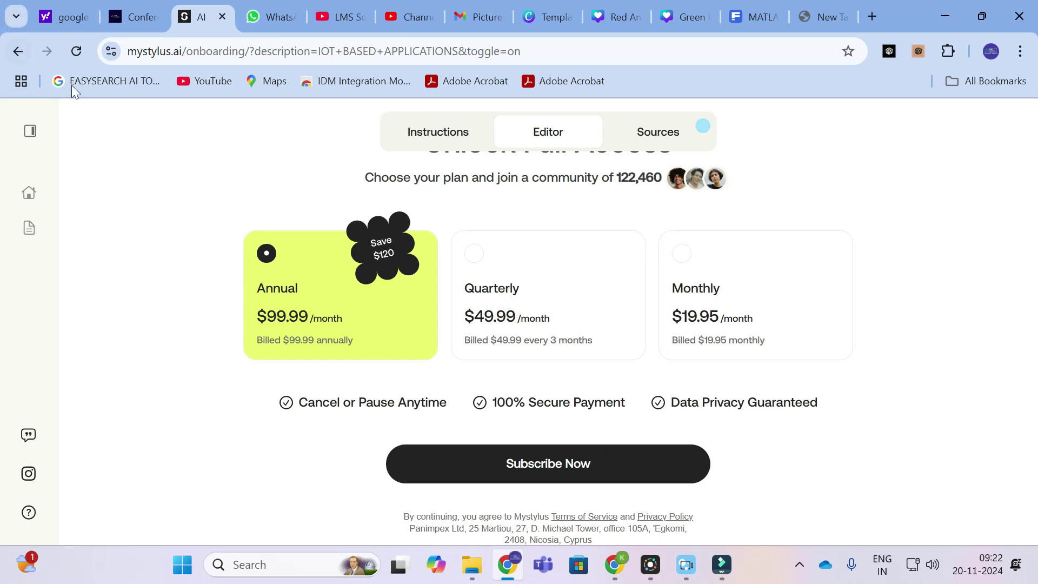
Step: Go back from the plan offer and log in to reach the Get Started Writing dashboard
{"action": "left_click", "coordinate": [15, 58]}
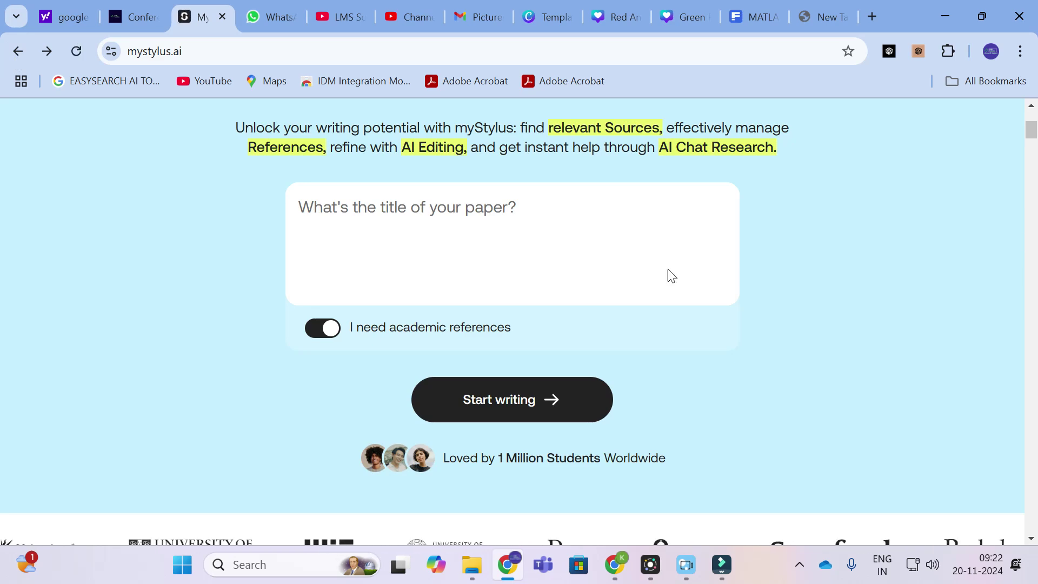
{"action": "scroll", "coordinate": [669, 274], "scroll_direction": "up", "scroll_amount": 5}
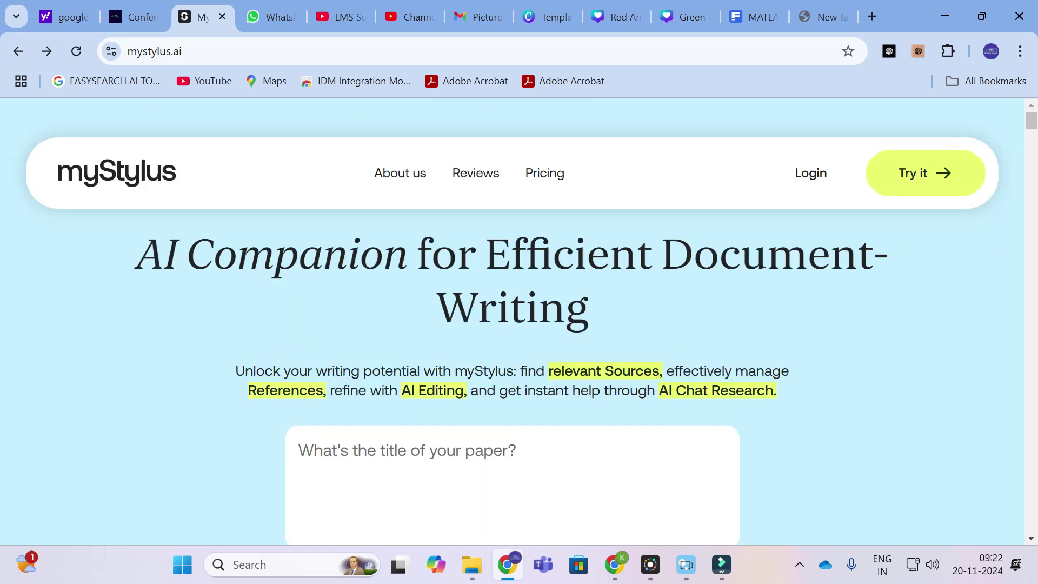
{"action": "left_click", "coordinate": [823, 178]}
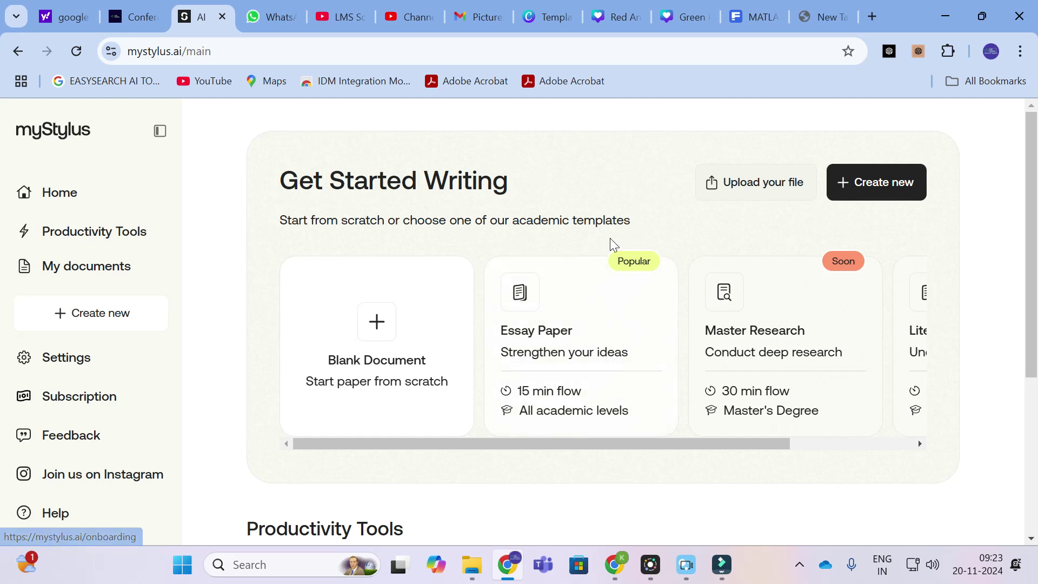
{"action": "scroll", "coordinate": [609, 238], "scroll_direction": "down", "scroll_amount": 5}
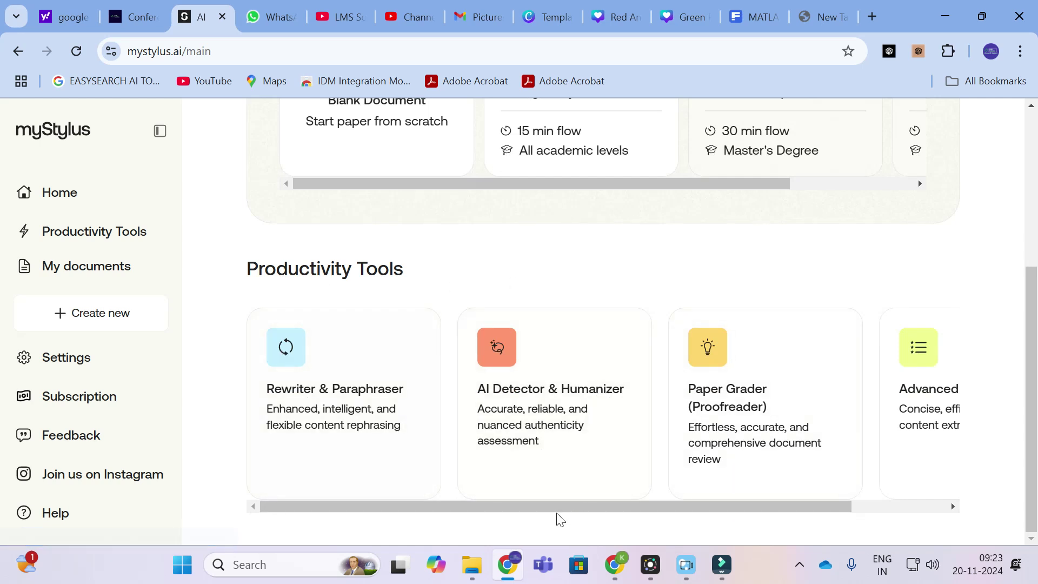
Step: Scroll the Productivity Tools carousel and open the Paper Grader (Proofreader) card
{"action": "left_click_drag", "start_coordinate": [558, 506], "coordinate": [719, 509]}
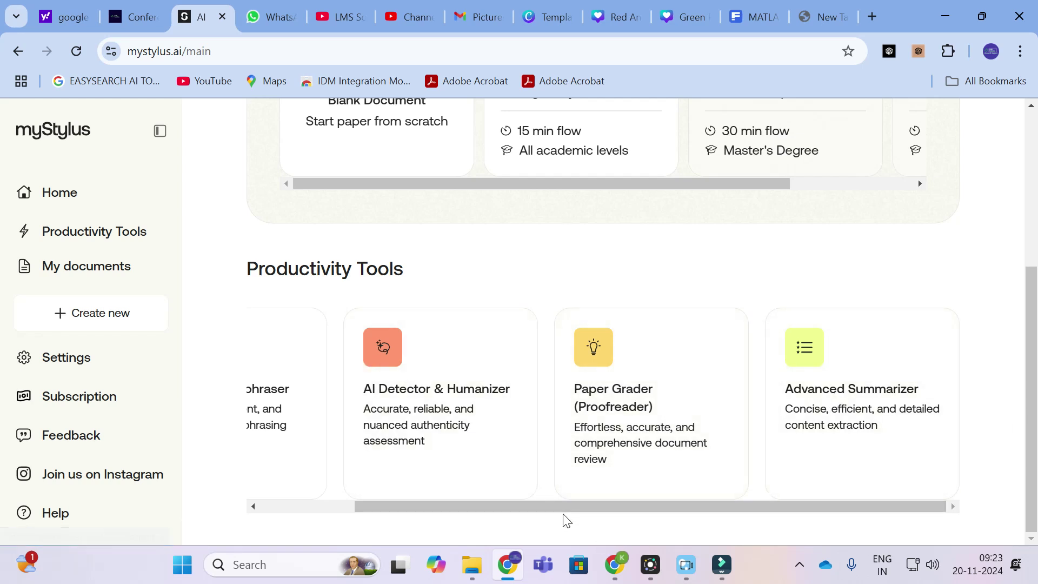
{"action": "left_click_drag", "start_coordinate": [565, 507], "coordinate": [304, 511]}
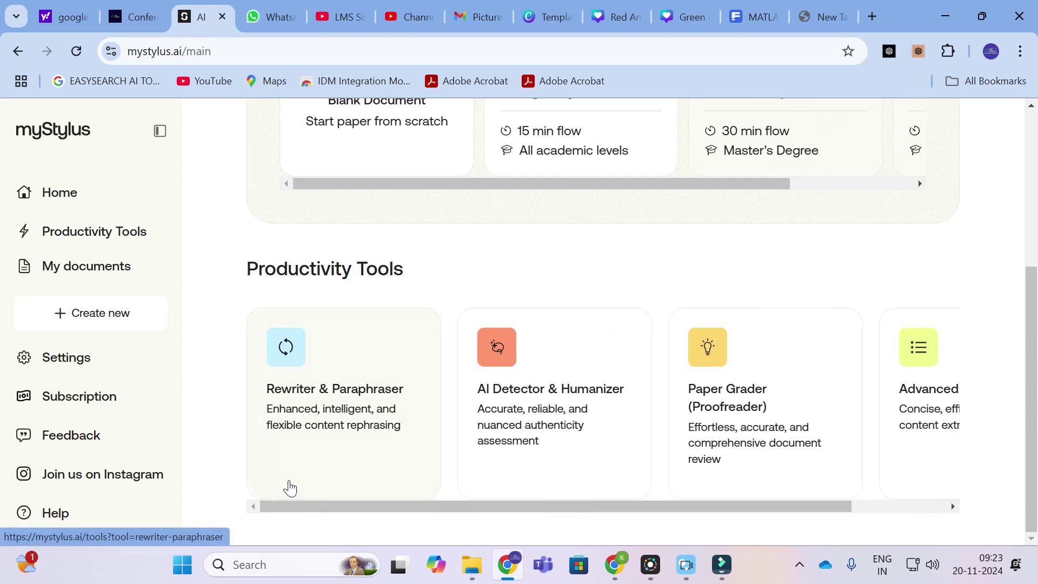
{"action": "left_click", "coordinate": [734, 407]}
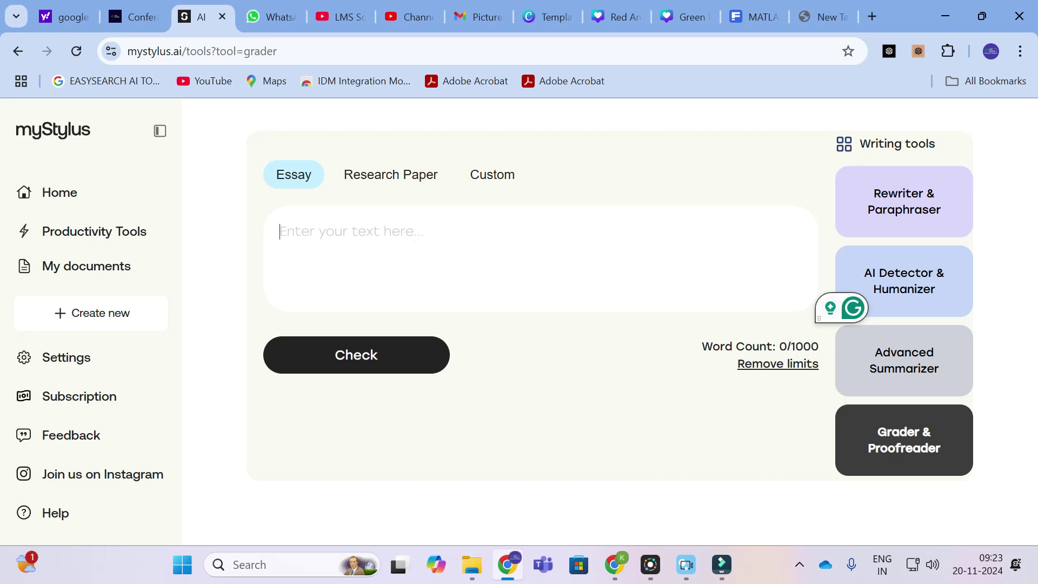
Step: Paste the 109-word renewable-energy paragraph and grade it, getting a probable C
{"action": "type", "text": "With increasing awareness in the usage of renewable energy resources, The research focus is on the converters and Energy storage elements to regulate the energy from RES. With the advent in zeta converter advantages such as non inverted output, Continuous output current and less ripple in output voltage. In this paper zeta converter is modified with multiport structure comprising of two input port (PV and Battery) and an output port. The main objective of this MTPZC is to interface PV and battery with bidirectional power flow irrespective of the change in input and output power. The operation of MTPZC in three different modes (SISO, DISO & SIDO) was analyzed."}
{"action": "scroll", "coordinate": [346, 281], "scroll_direction": "up", "scroll_amount": 5}
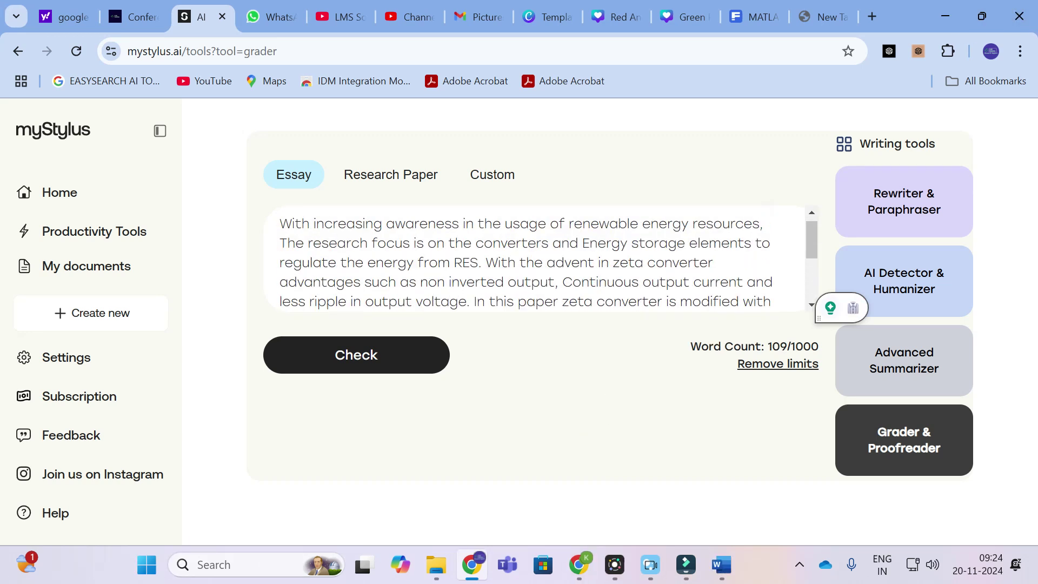
{"action": "left_click", "coordinate": [342, 355]}
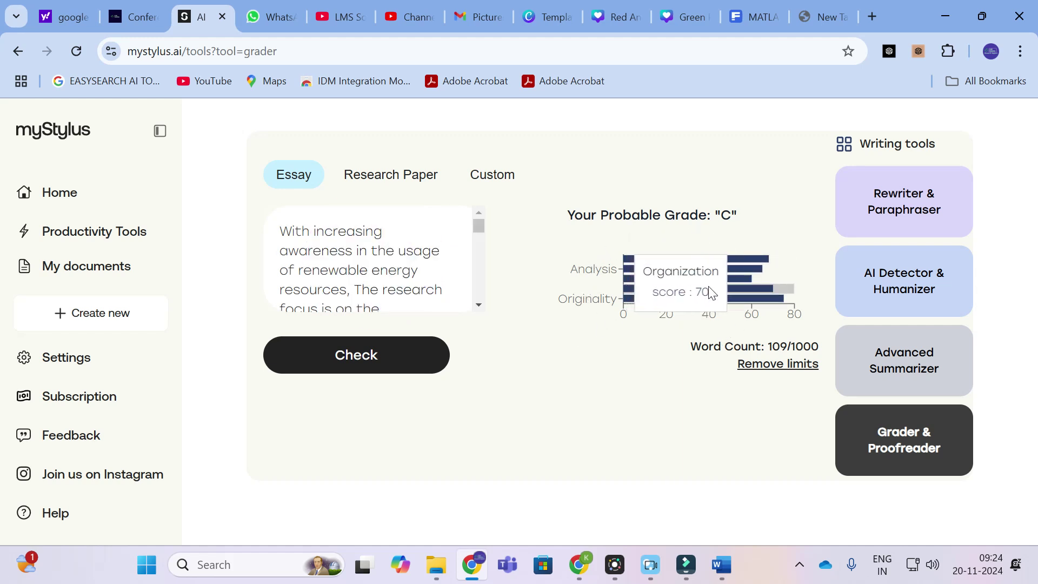
{"action": "mouse_move", "coordinate": [649, 298]}
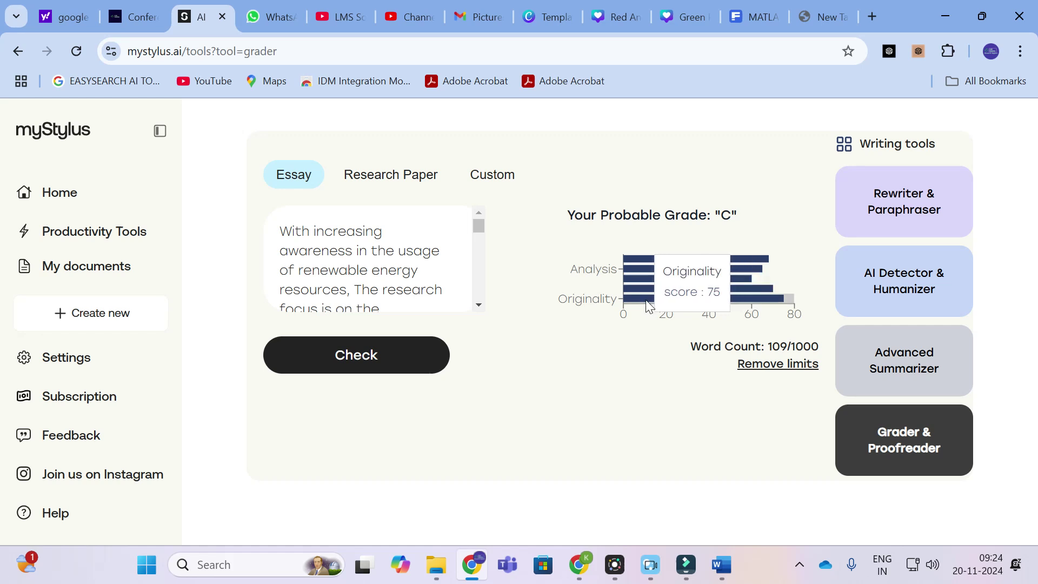
{"action": "left_click", "coordinate": [585, 375]}
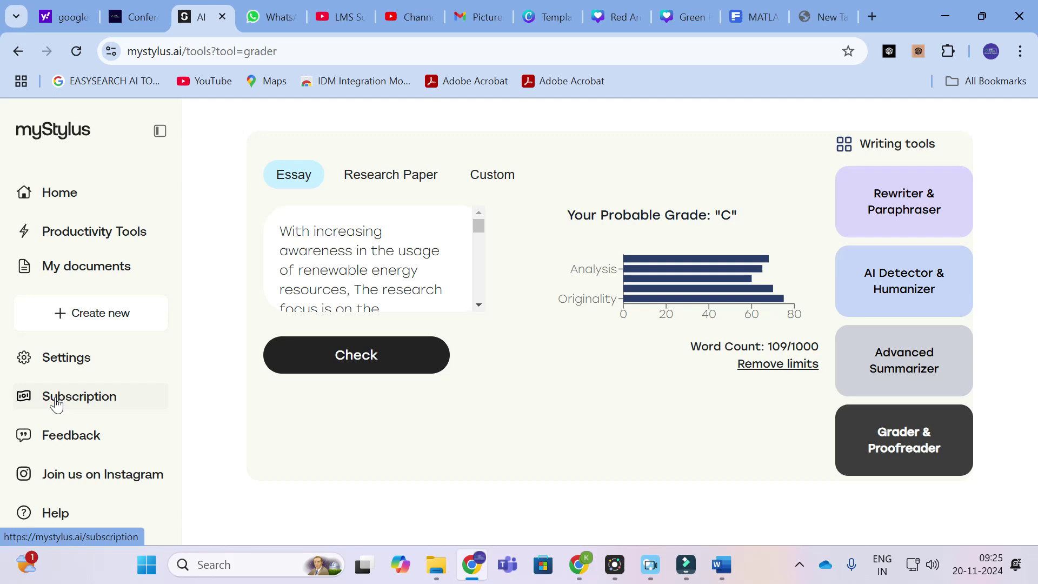
Step: Open Subscription from the sidebar to see the $99.99, $49.99 and $24.99 plans
{"action": "left_click", "coordinate": [57, 405]}
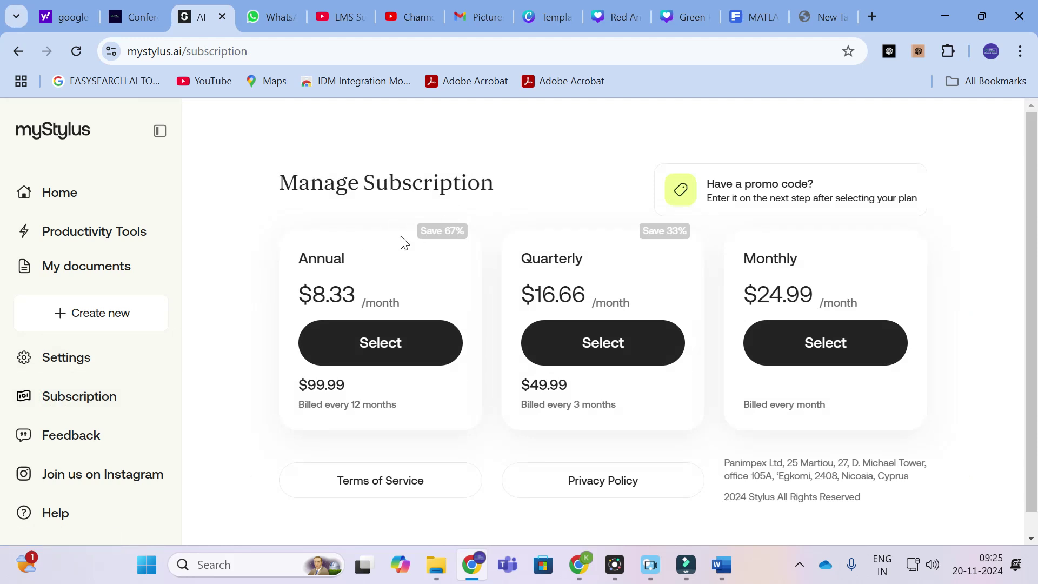
{"action": "scroll", "coordinate": [384, 243], "scroll_direction": "down", "scroll_amount": 1}
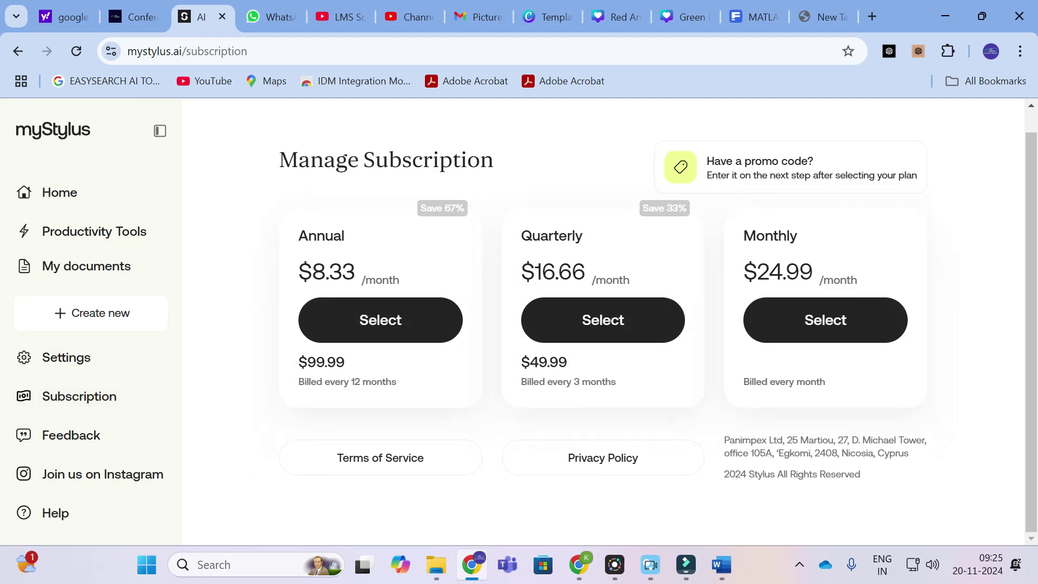